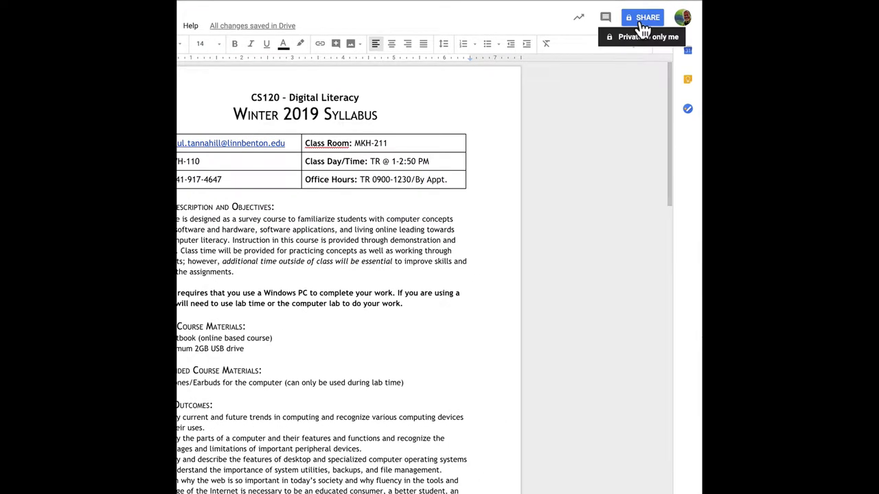
# - Turn on link sharing for the syllabus document as "Anyone with the link" with view access, and copy the link
pyautogui.click(642, 27)
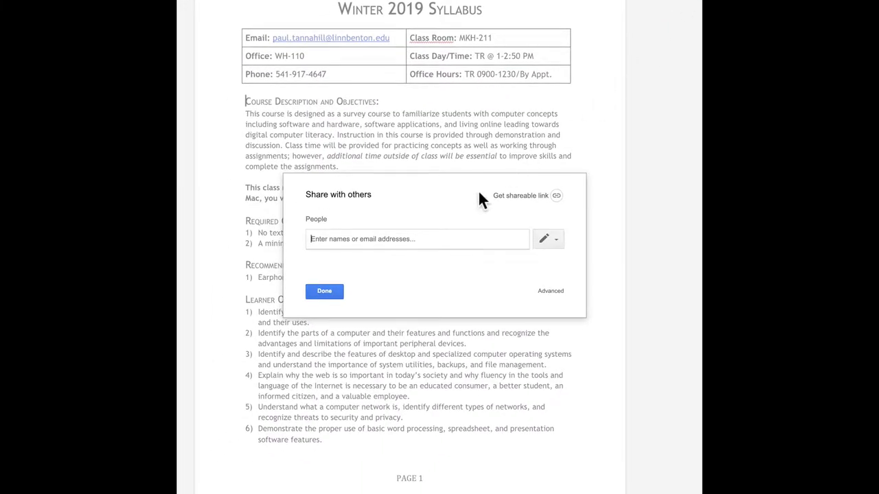
pyautogui.click(519, 196)
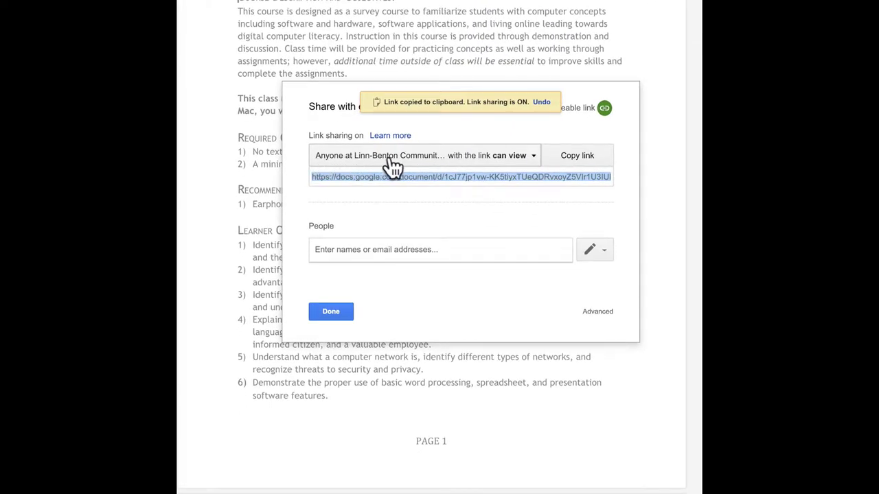
pyautogui.click(534, 158)
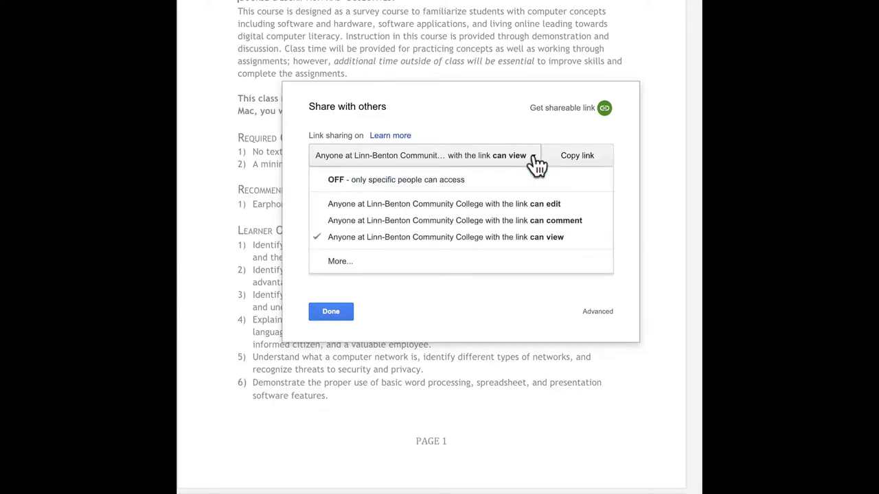
pyautogui.click(336, 263)
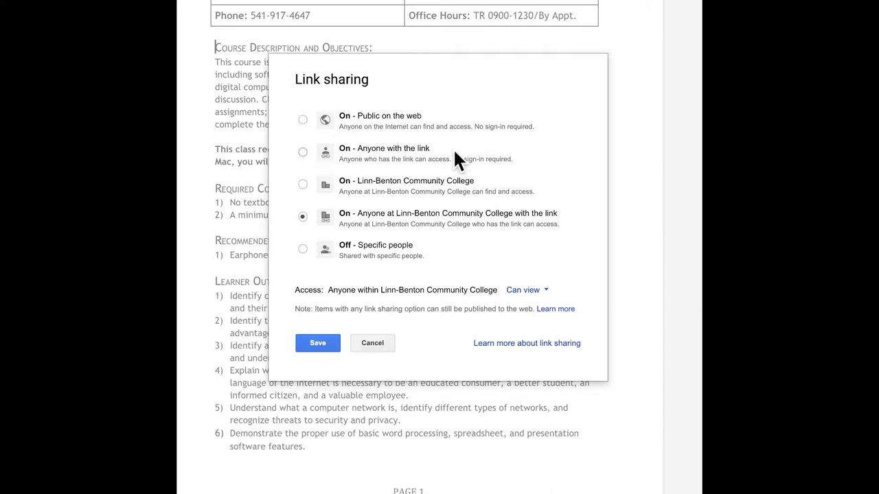
pyautogui.click(303, 153)
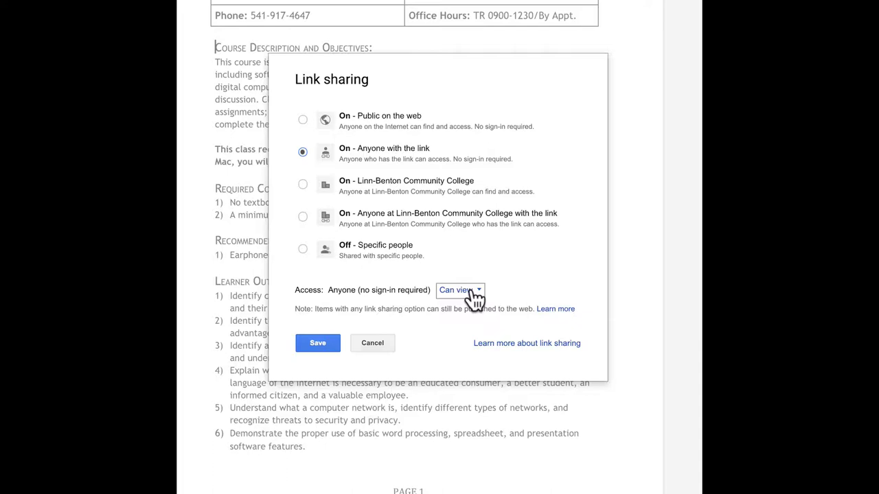
pyautogui.click(320, 341)
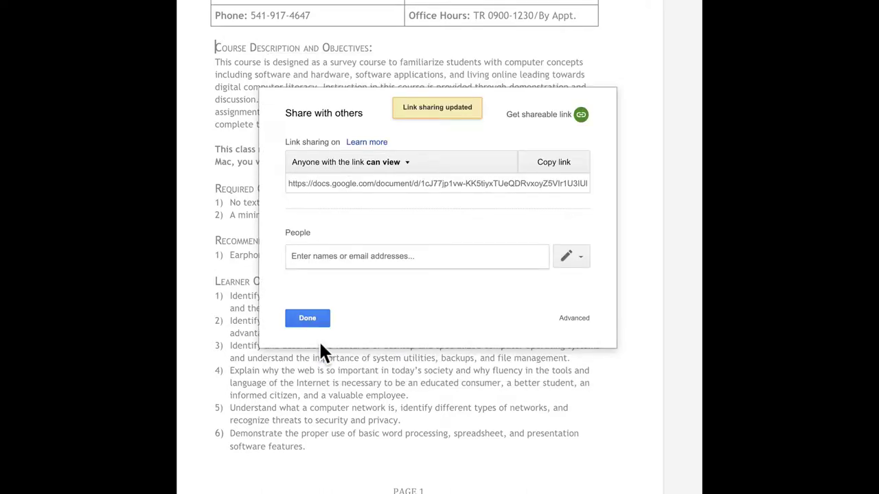
pyautogui.click(553, 165)
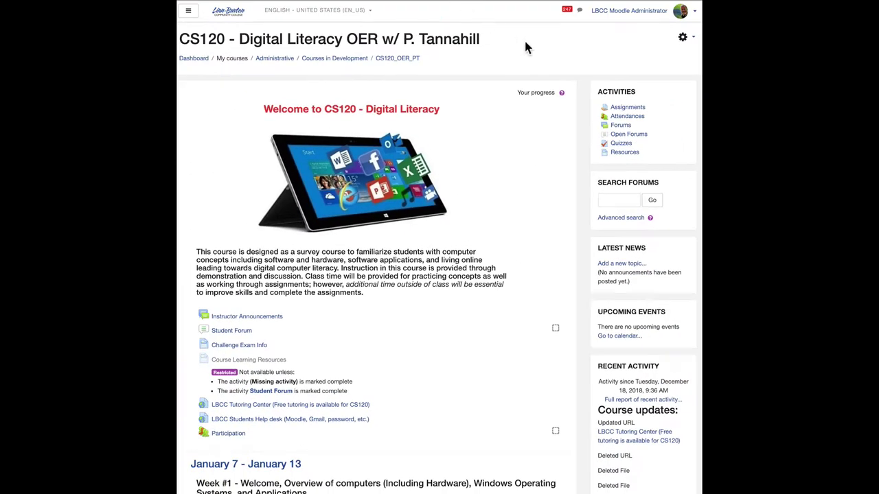
# - Switch to the CS120 Moodle course, turn editing on, and add a URL resource to the section above January 7 - January 13
pyautogui.click(684, 40)
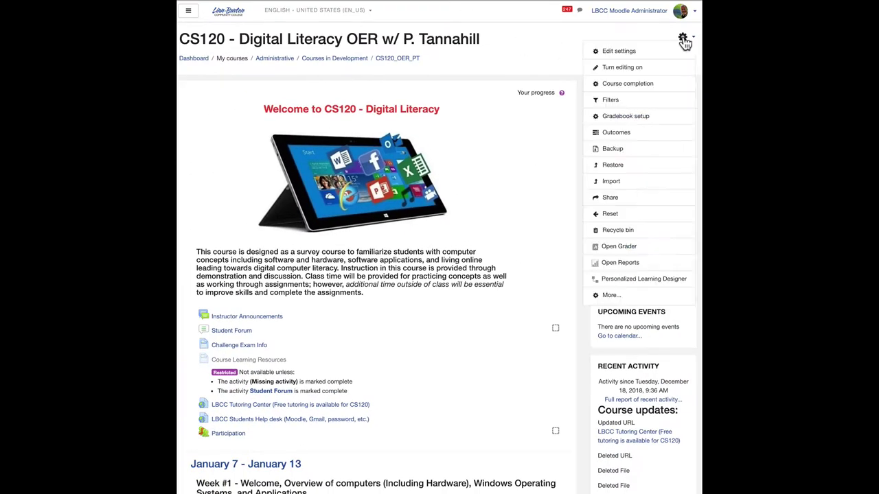
pyautogui.click(627, 68)
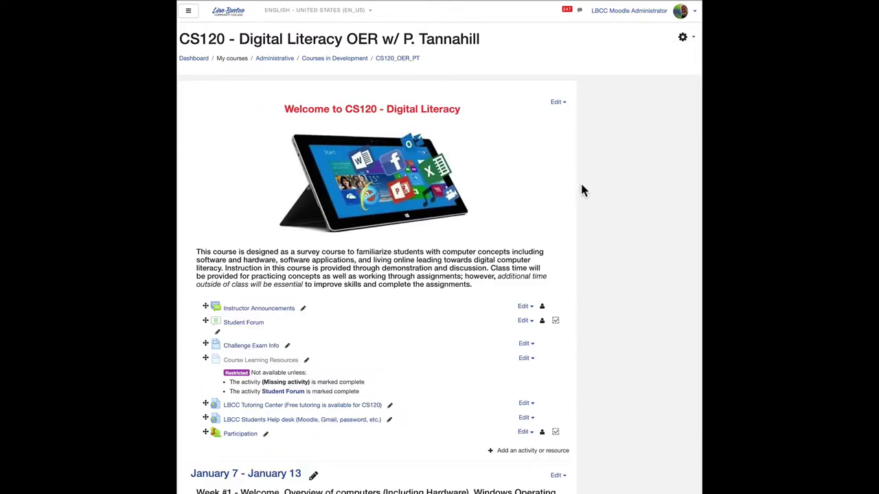
pyautogui.scroll(-3, 581, 194)
pyautogui.scroll(-3, 580, 197)
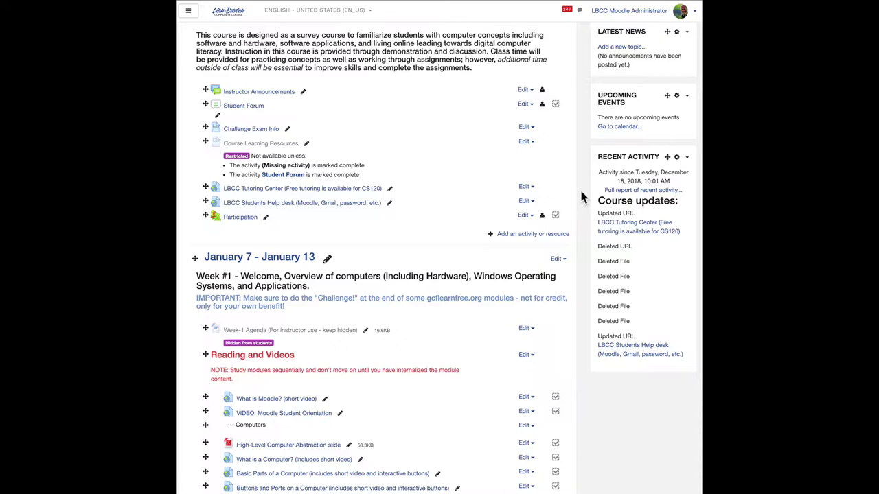
pyautogui.scroll(-8, 581, 197)
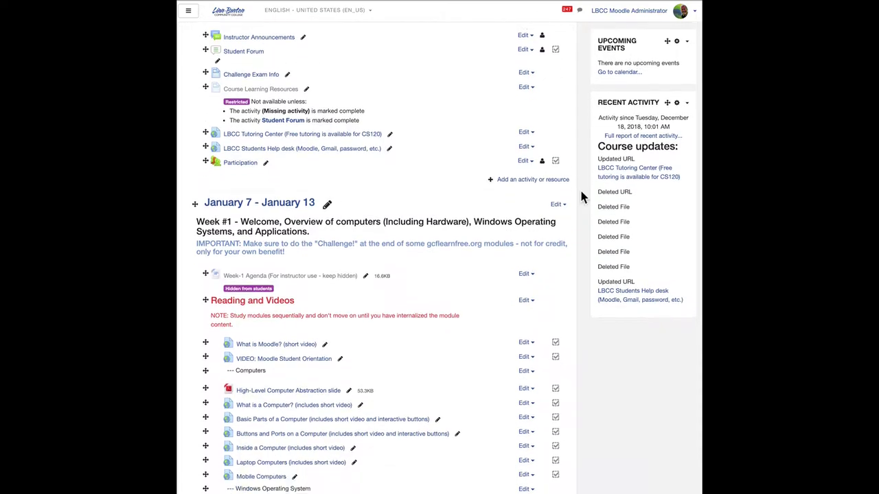
pyautogui.scroll(1, 581, 198)
pyautogui.scroll(7, 580, 197)
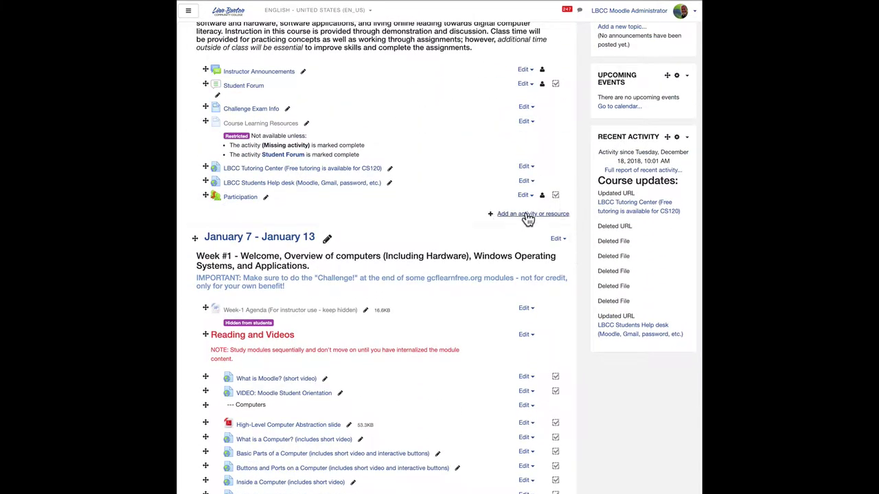
pyautogui.click(527, 216)
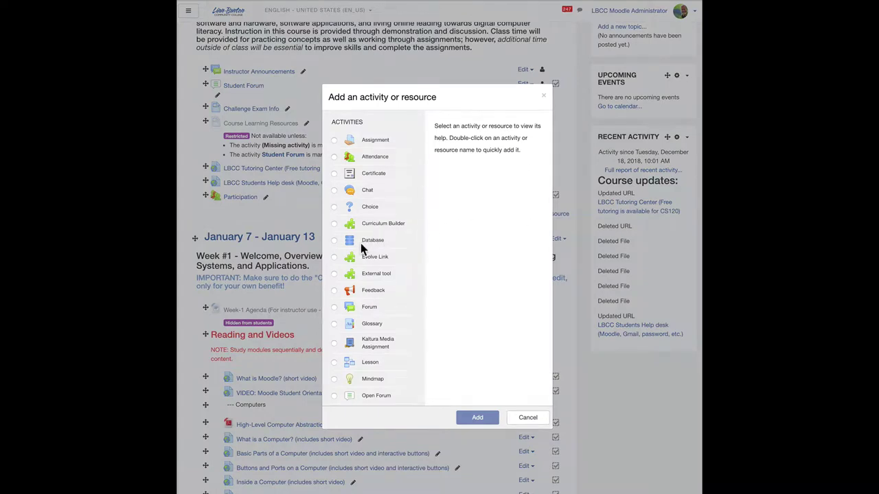
pyautogui.scroll(-5, 360, 243)
pyautogui.scroll(-7, 360, 244)
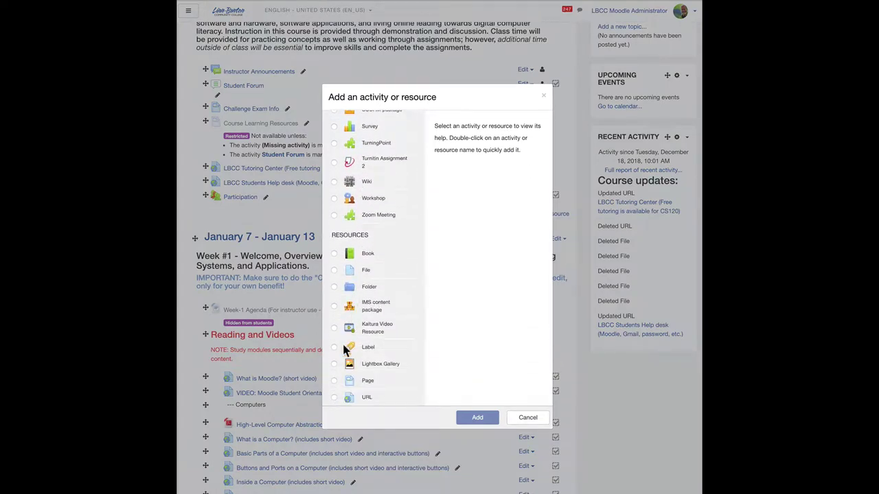
pyautogui.click(333, 397)
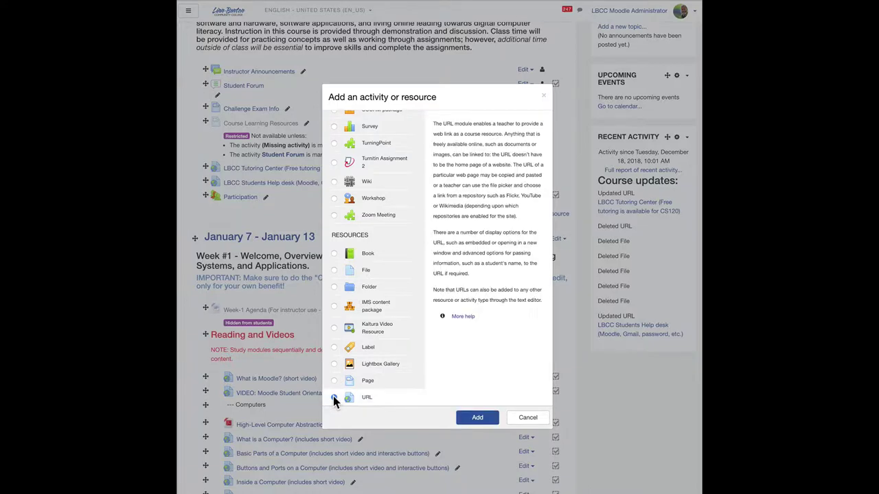
pyautogui.click(477, 419)
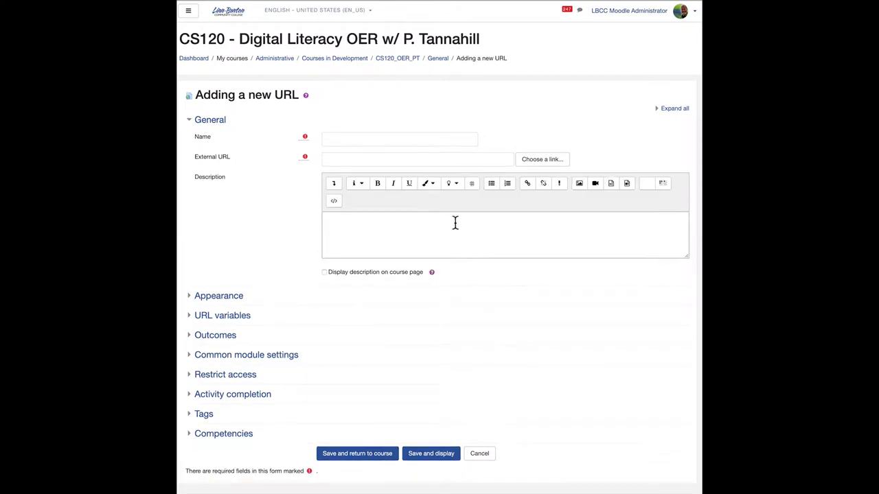
# - Name the new URL resource "Course Syllabus" and paste the copied document link as its external URL
pyautogui.click(423, 139)
pyautogui.write('Cours')
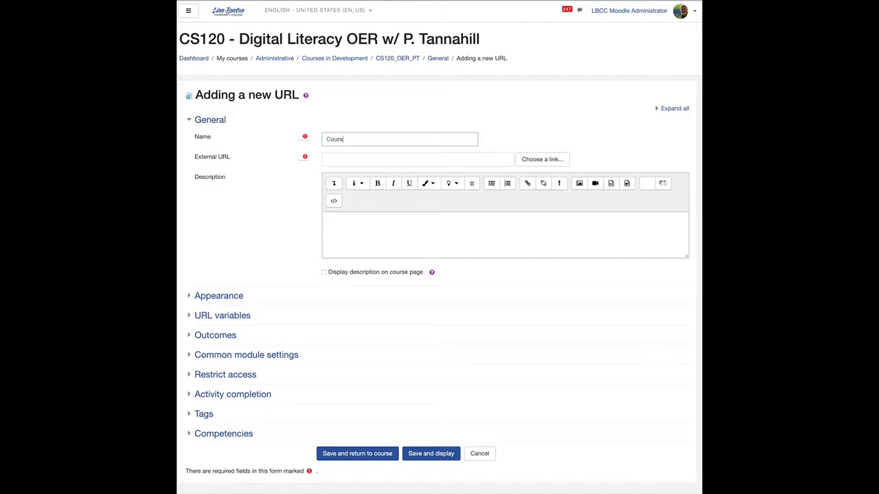
pyautogui.write('e Syllabus')
pyautogui.click(348, 158)
pyautogui.rightClick(348, 158)
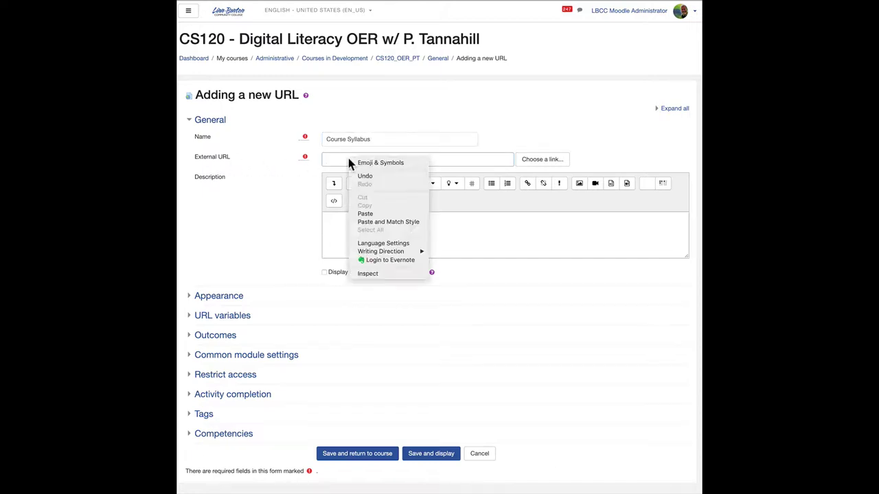
pyautogui.click(353, 214)
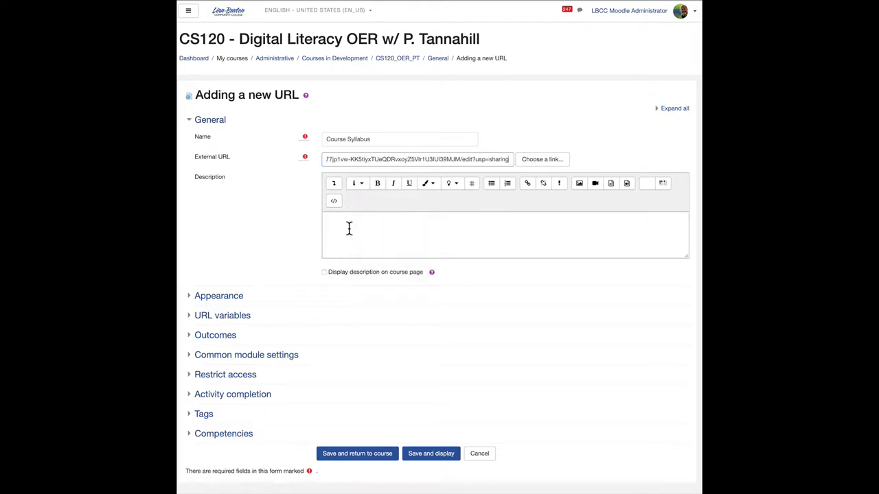
# - Show the URL resource's Appearance settings and save the resource, returning to the course page
pyautogui.click(234, 296)
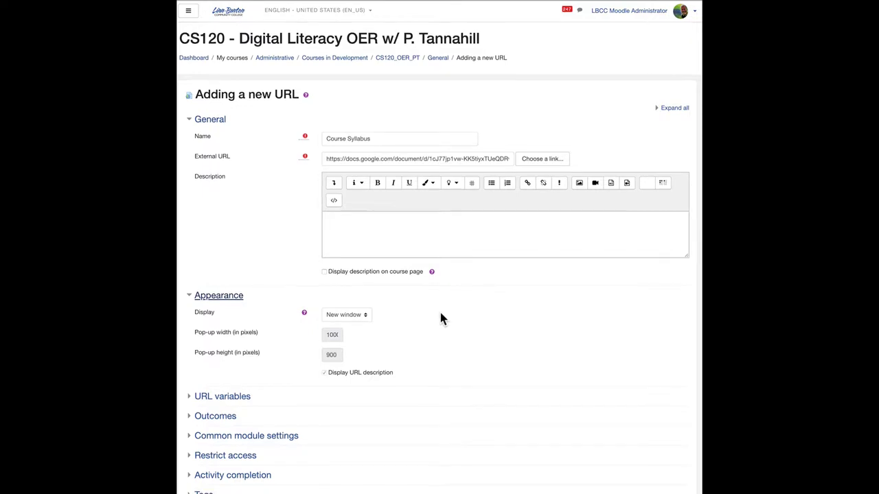
pyautogui.scroll(-3, 442, 318)
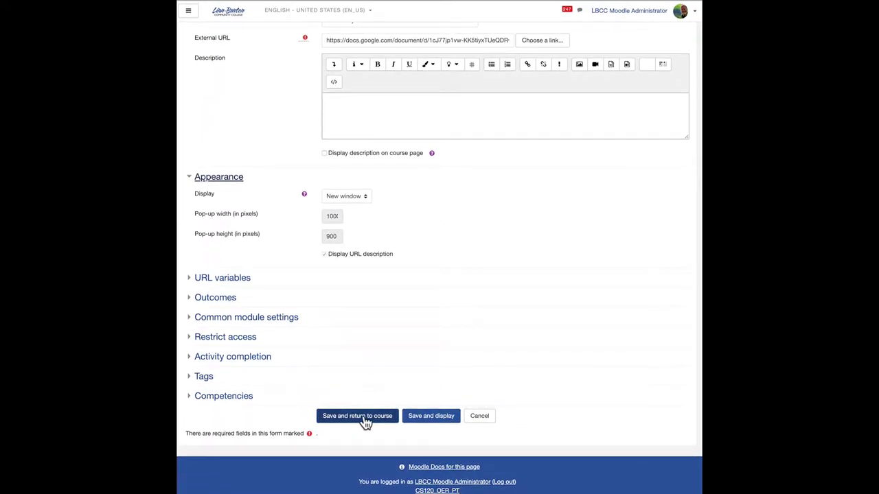
pyautogui.click(365, 421)
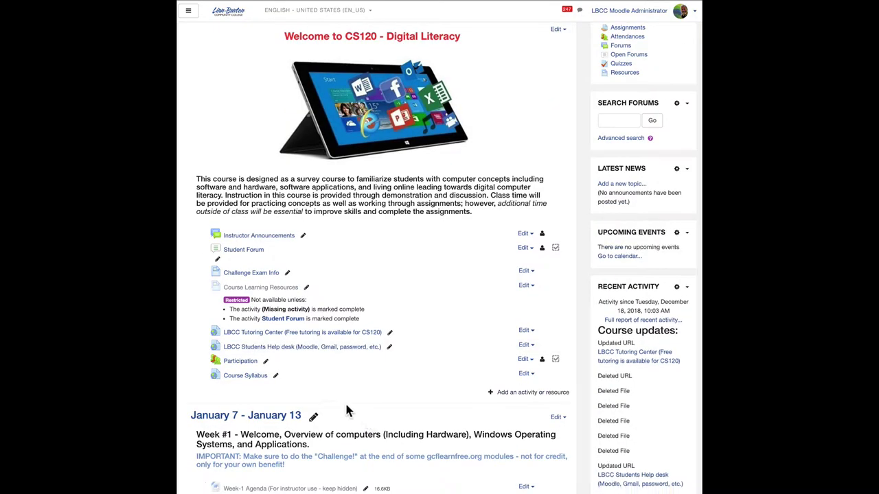
# - Move the Course Syllabus item to the top of its section, at the Instructor Announcements position
pyautogui.hotkey('ctrl', '+')
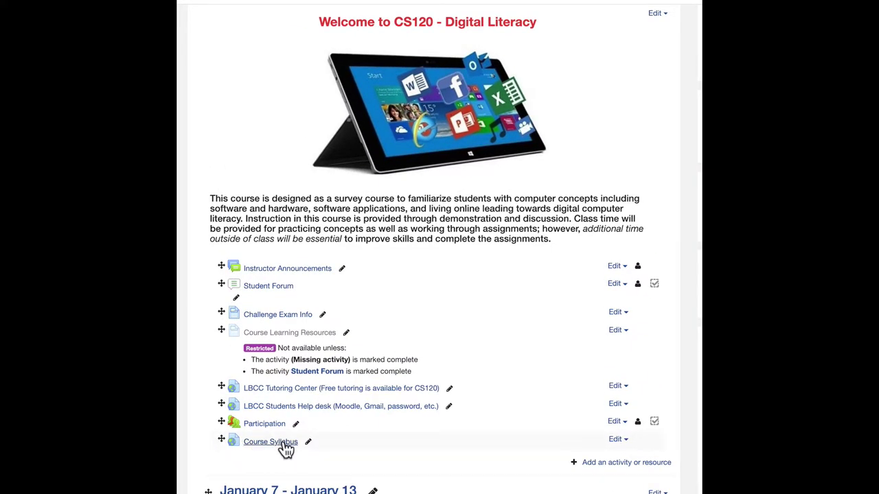
pyautogui.moveTo(221, 441); pyautogui.dragTo(222, 268)
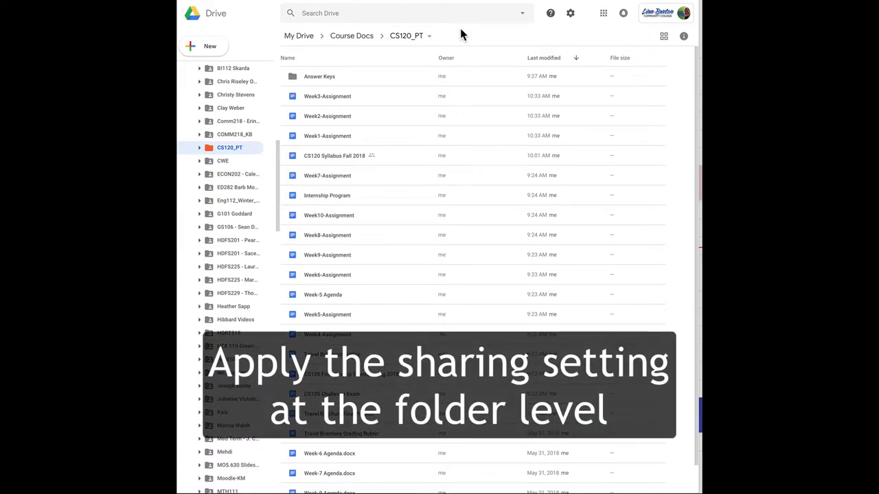
# - Switch to Google Drive and share the CS120_PT folder as "Anyone with the link" with view-only access
pyautogui.rightClick(209, 152)
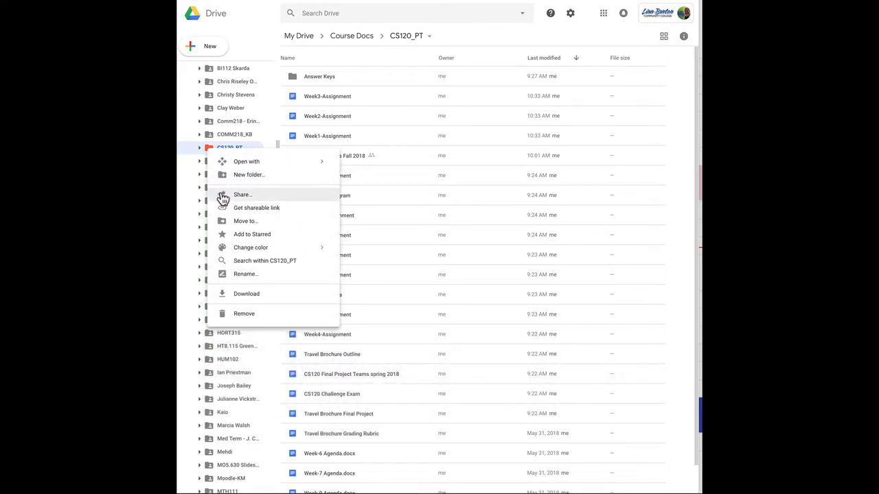
pyautogui.click(431, 38)
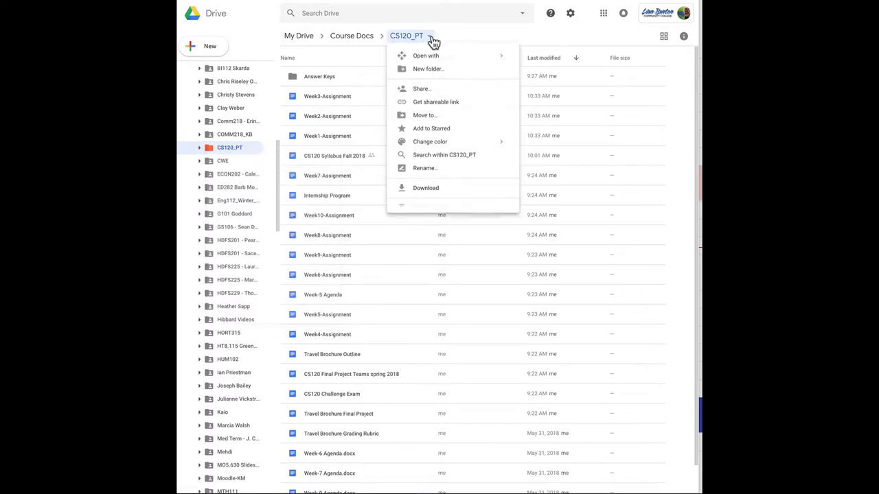
pyautogui.click(404, 92)
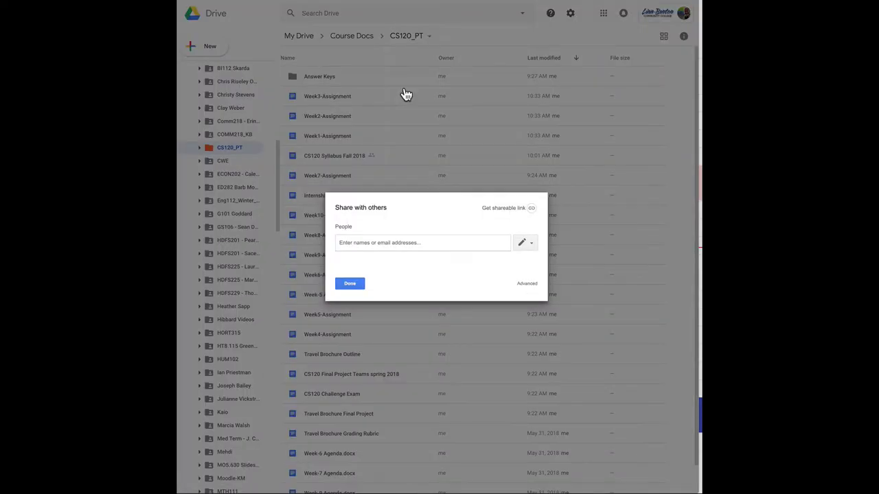
pyautogui.click(503, 212)
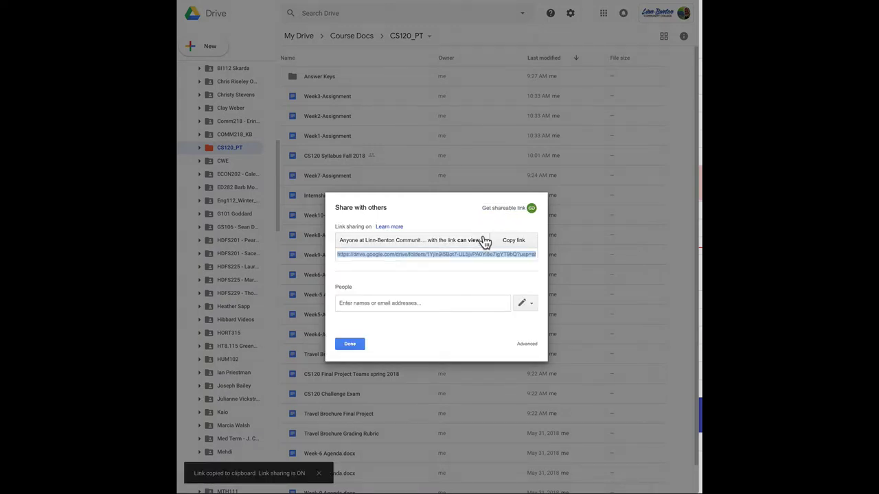
pyautogui.click(484, 240)
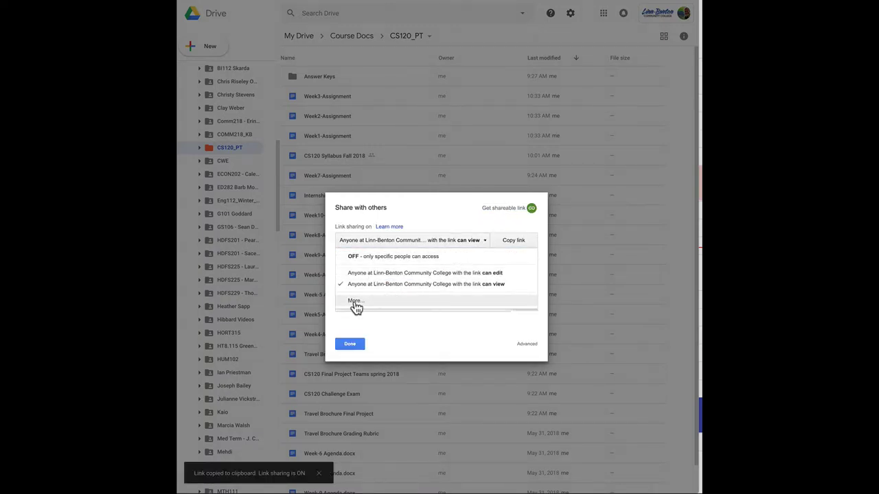
pyautogui.click(355, 305)
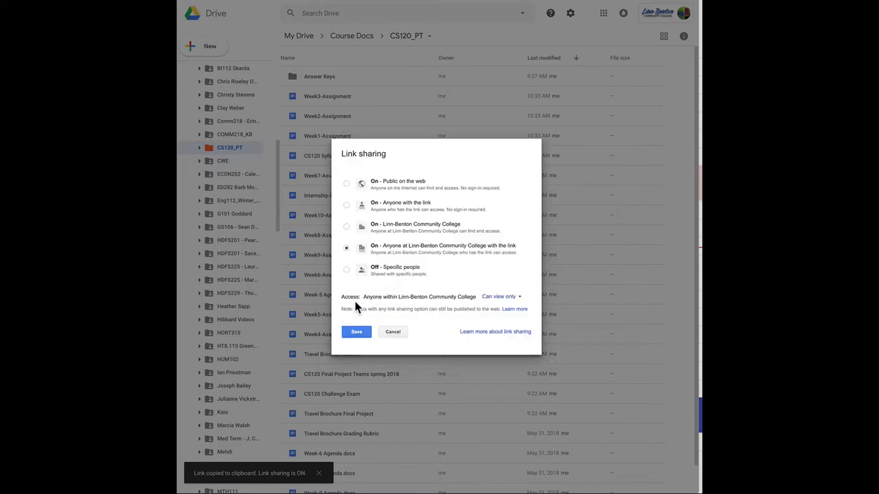
pyautogui.click(346, 205)
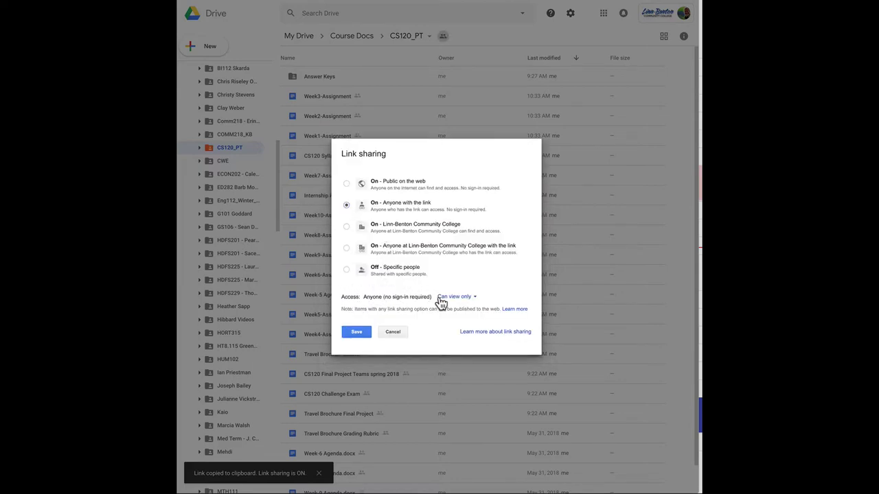
pyautogui.click(357, 335)
pyautogui.click(352, 313)
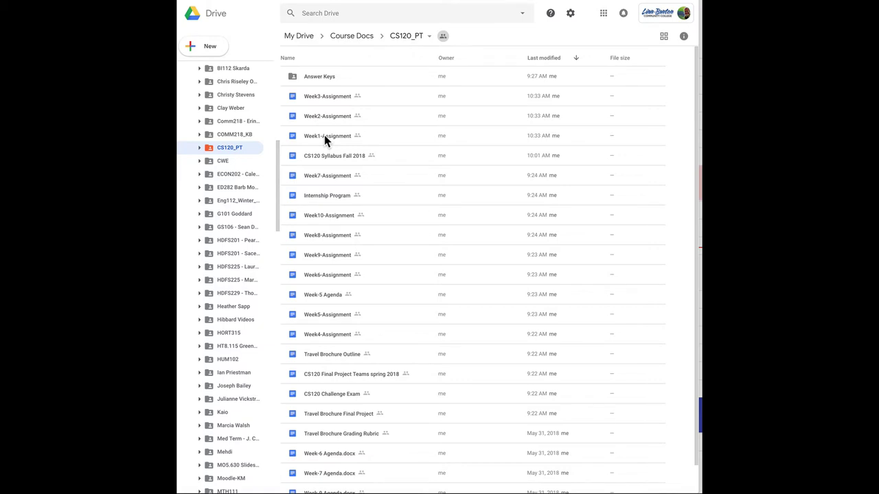
# - Get the shareable link of the Week1-Assignment document and select its address
pyautogui.rightClick(324, 136)
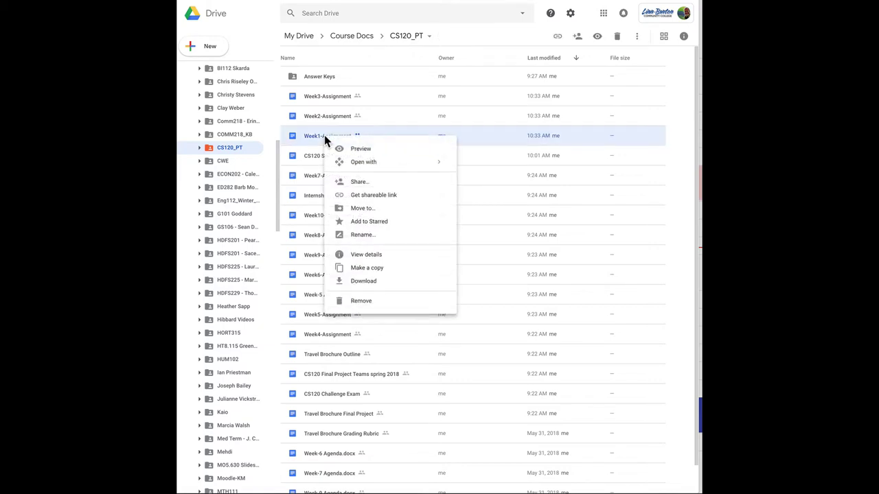
pyautogui.click(354, 195)
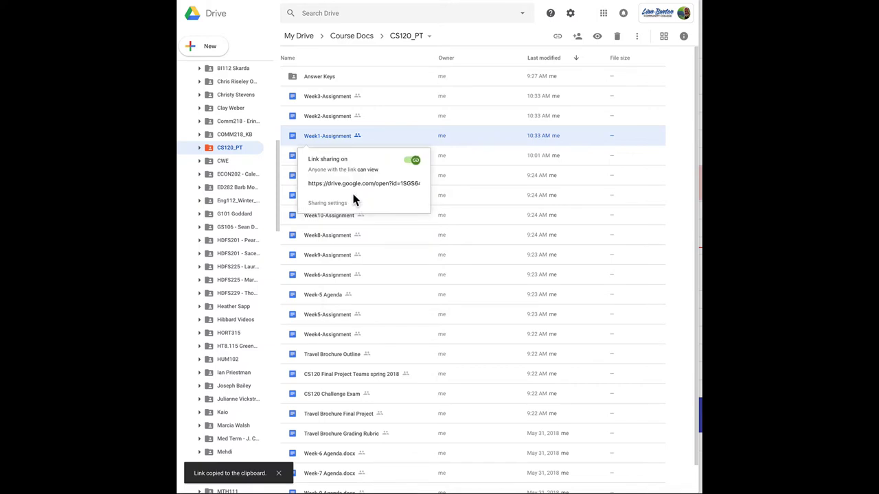
pyautogui.click(378, 184)
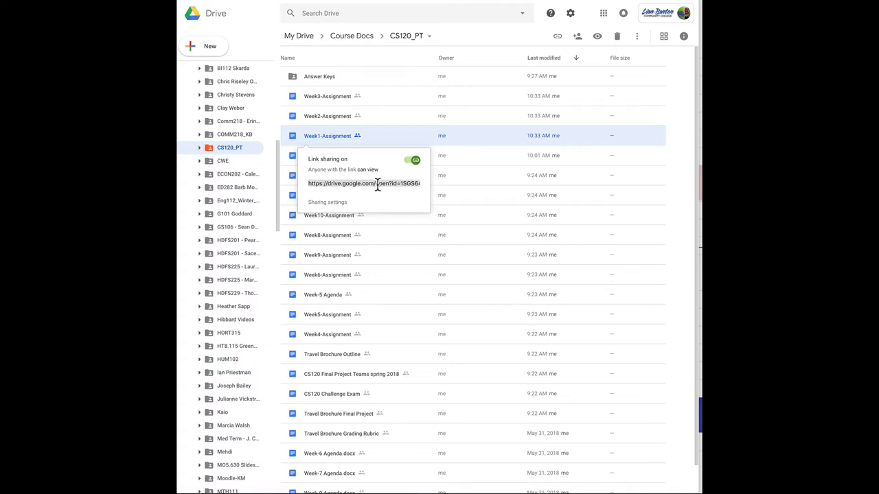
# - Close the Week1-Assignment link details and get the shareable links of the Week2-Assignment and Week3-Assignment documents
pyautogui.press('Escape')
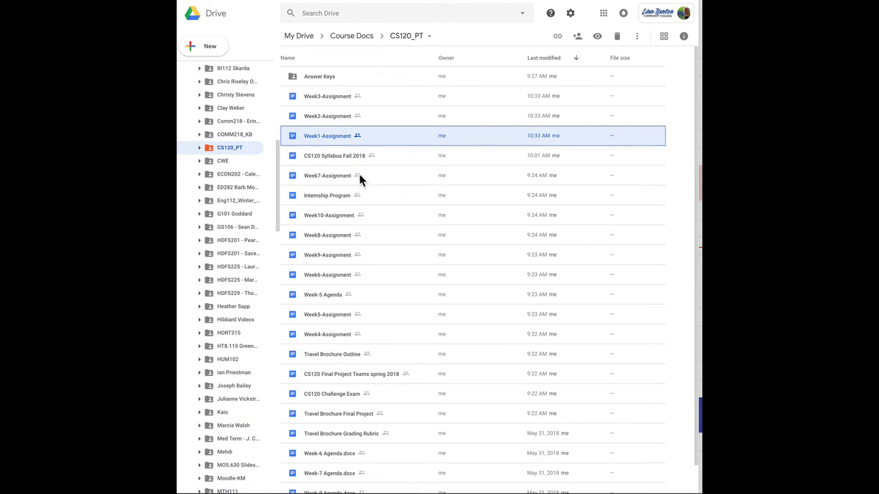
pyautogui.rightClick(345, 120)
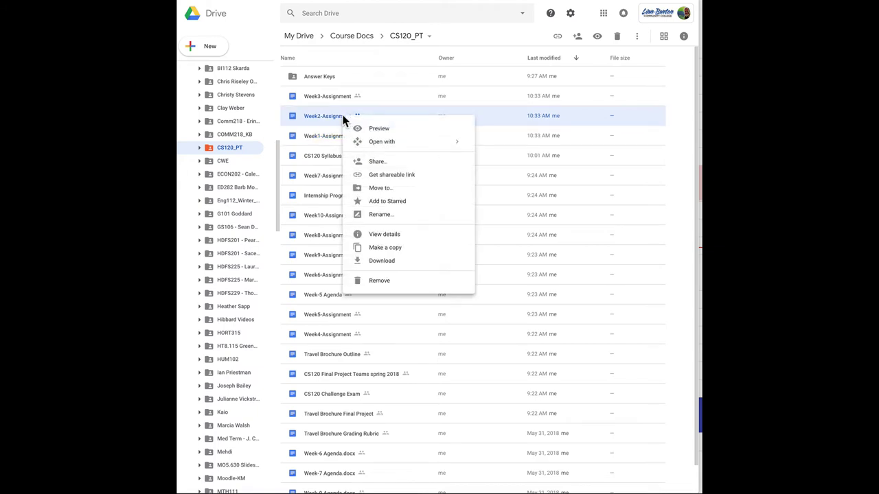
pyautogui.click(362, 171)
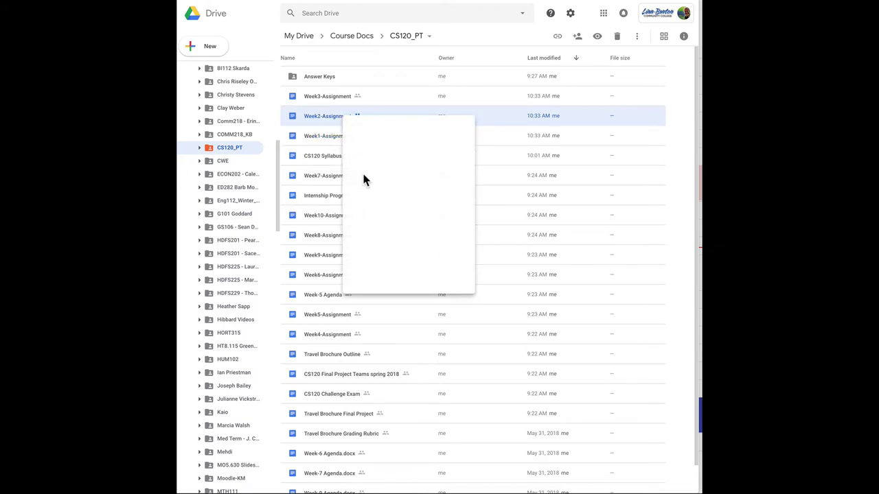
pyautogui.rightClick(343, 97)
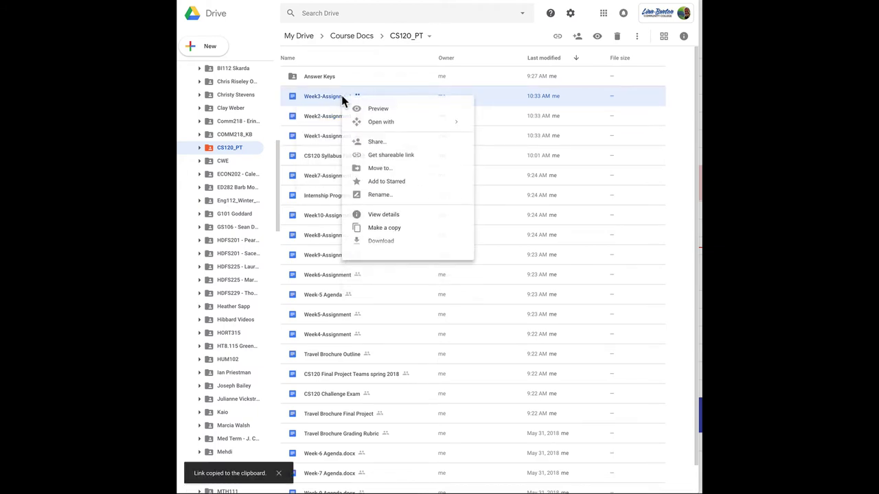
pyautogui.click(357, 156)
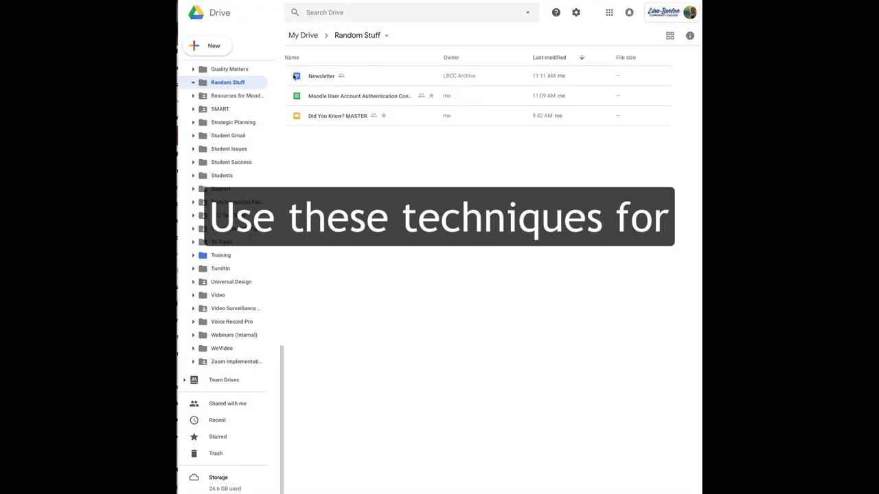
# - In the Random Stuff folder, select the Newsletter document, the Moodle User Account Authentication spreadsheet and the Did You Know? MASTER presentation in turn
pyautogui.click(294, 77)
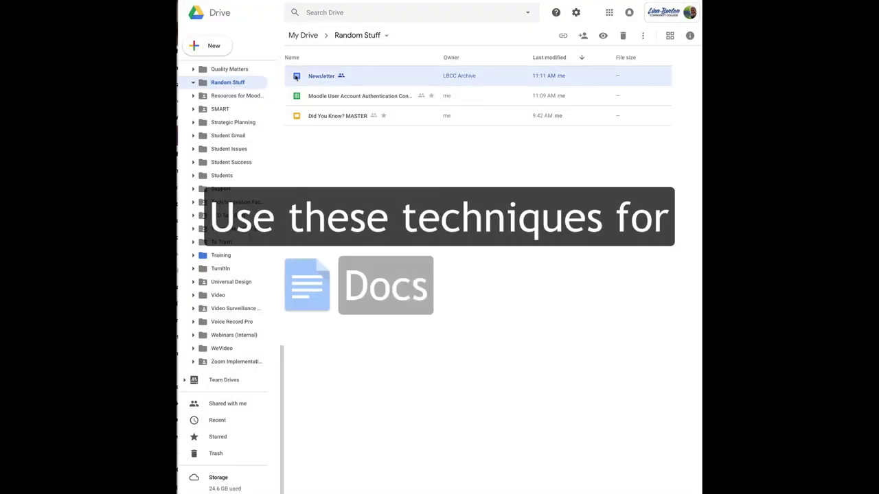
pyautogui.click(296, 97)
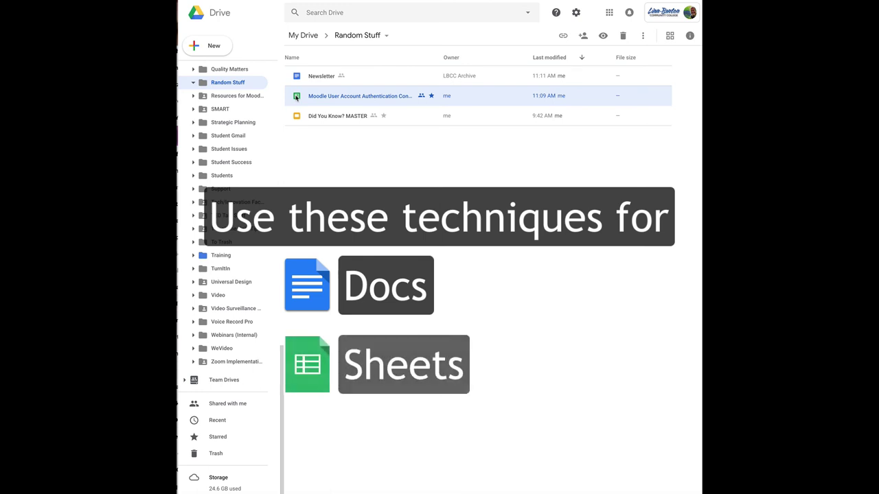
pyautogui.click(297, 117)
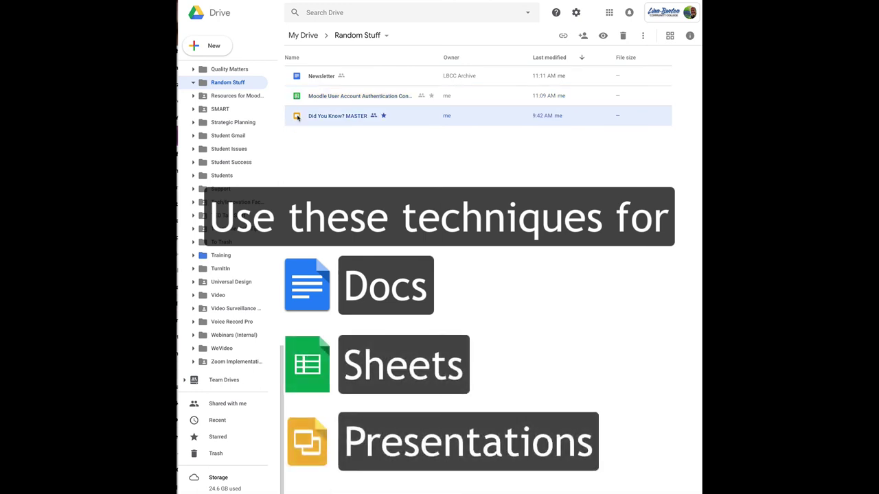